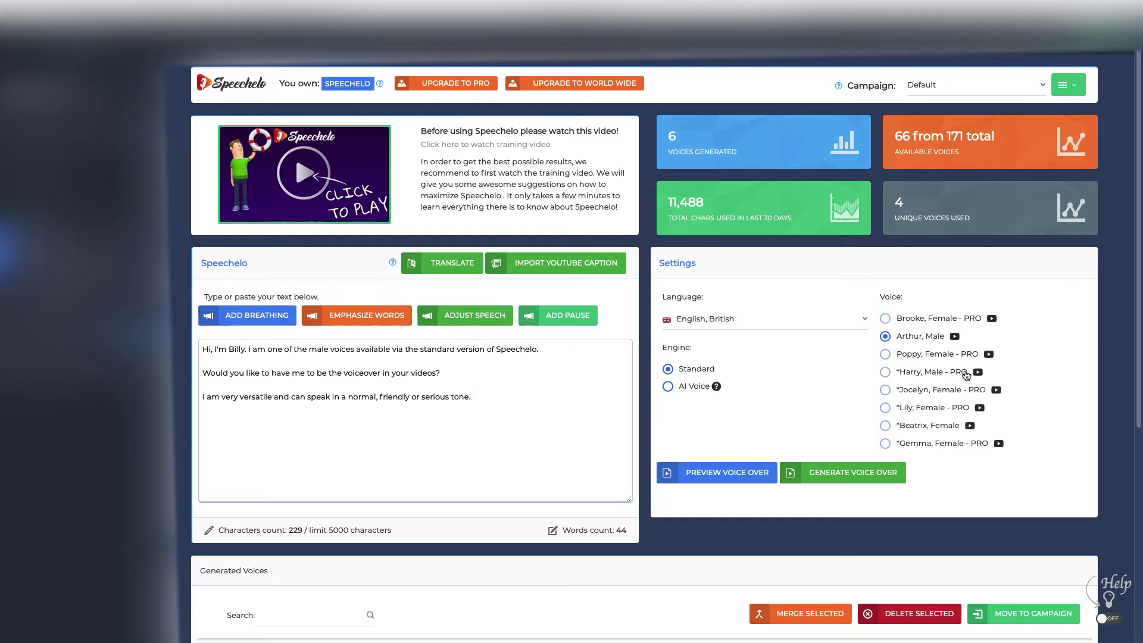
Step: Try to select the Lily, Female - PRO voice, and decline the upgrade offer
left_click(887, 408)
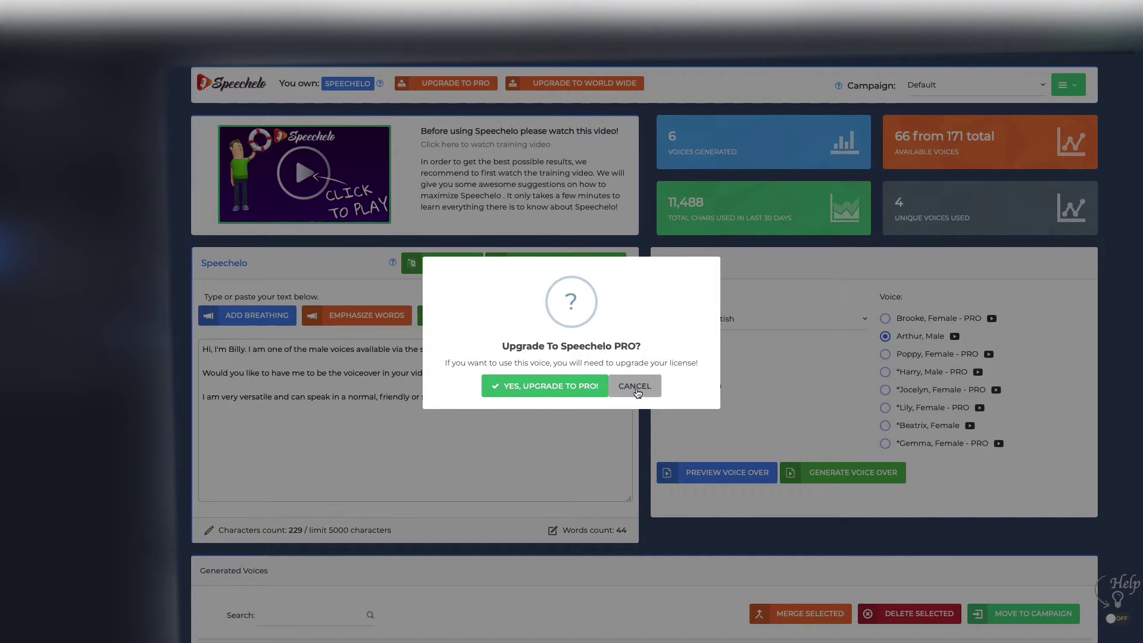
left_click(636, 389)
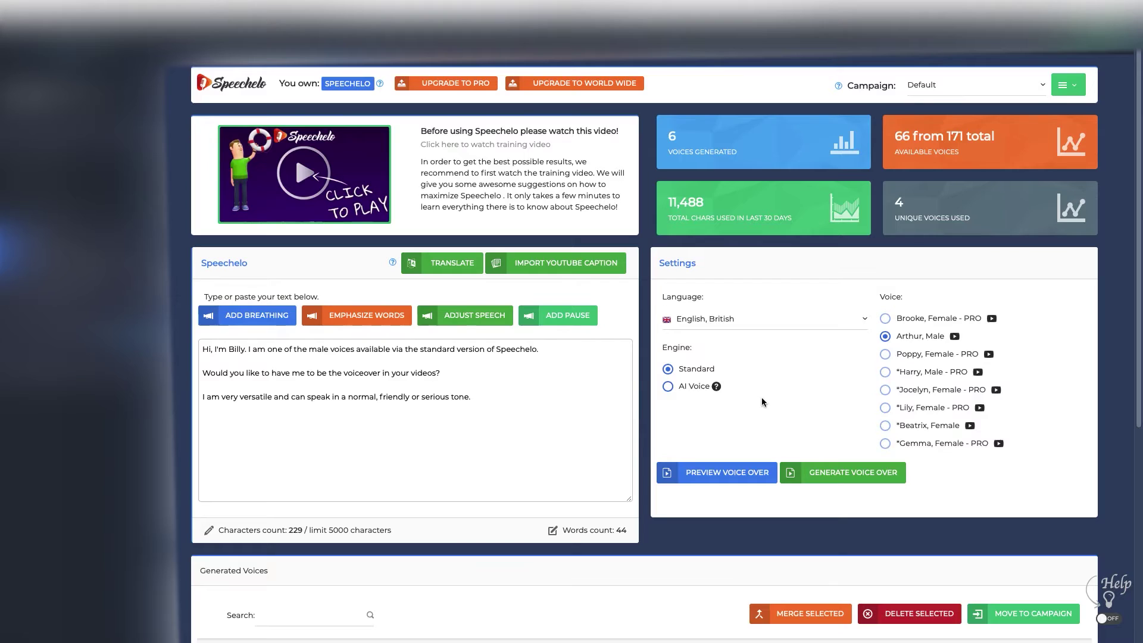
Step: Set the voice-over language to English, US and switch the engine to AI Voice
left_click(846, 319)
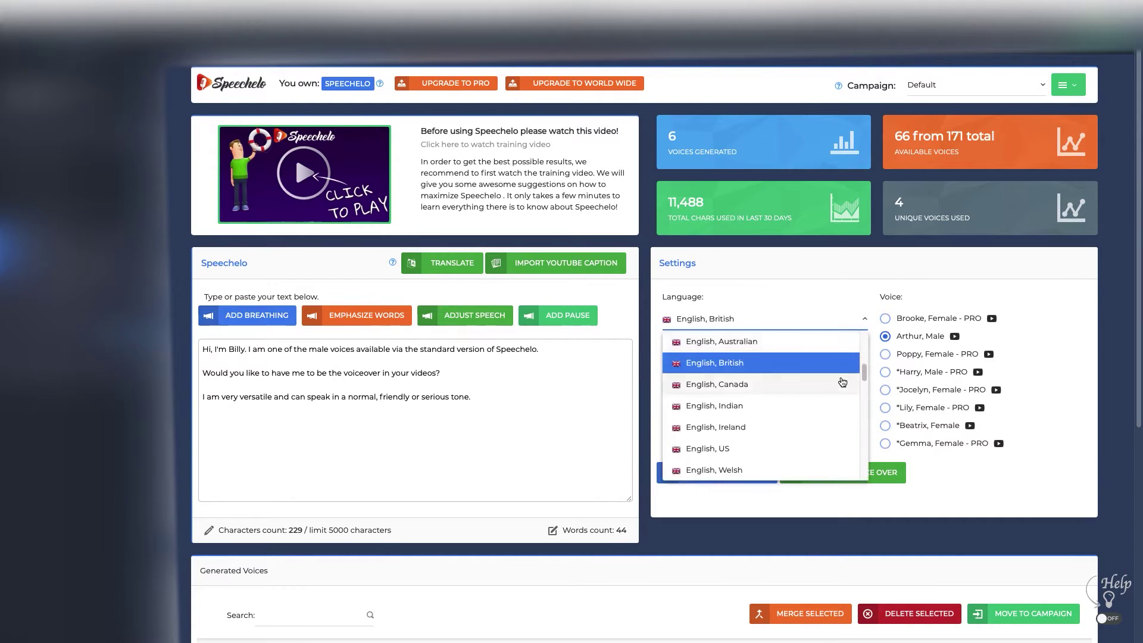
mouse_move(864, 377)
left_mouse_down()
mouse_move(864, 346)
mouse_move(866, 480)
mouse_move(862, 359)
mouse_move(864, 382)
left_mouse_up()
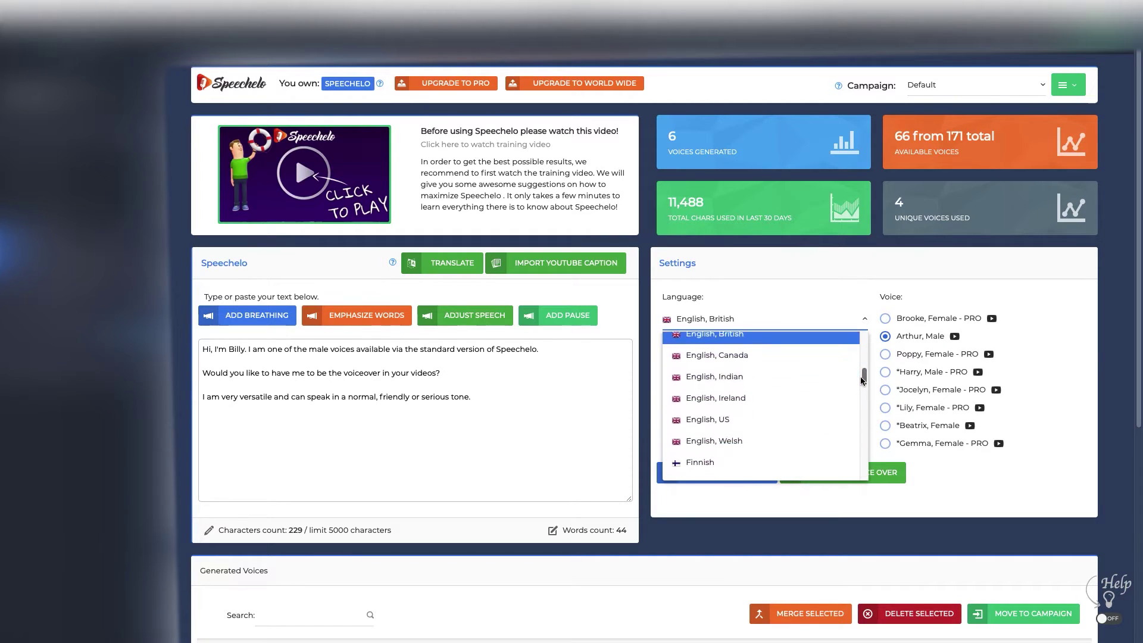
left_click(716, 426)
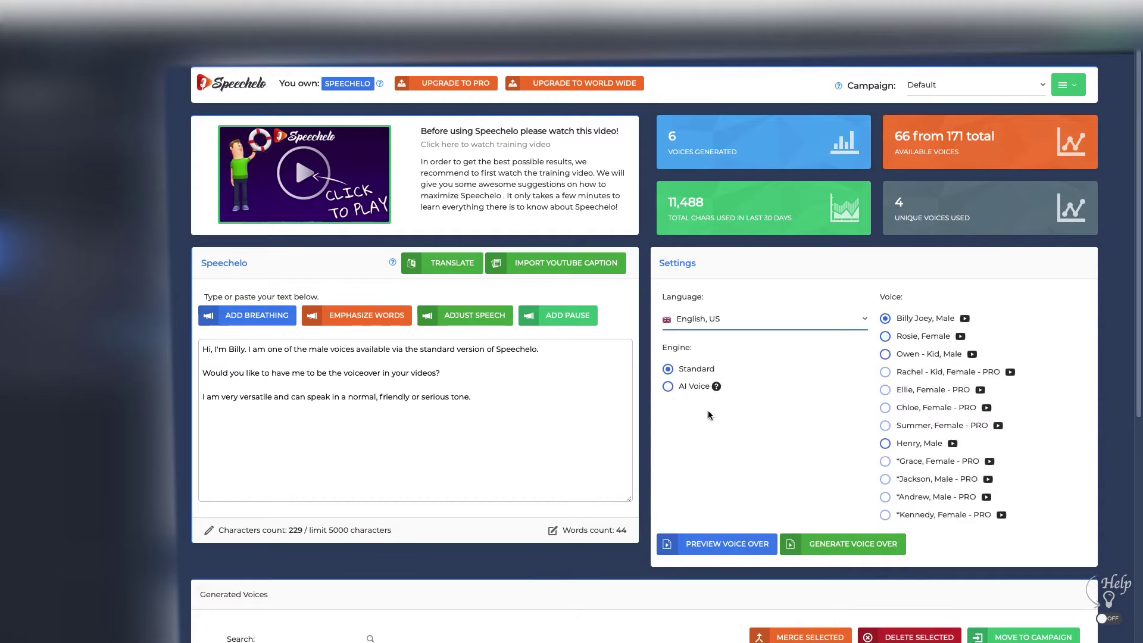
left_click(709, 410)
left_click(668, 387)
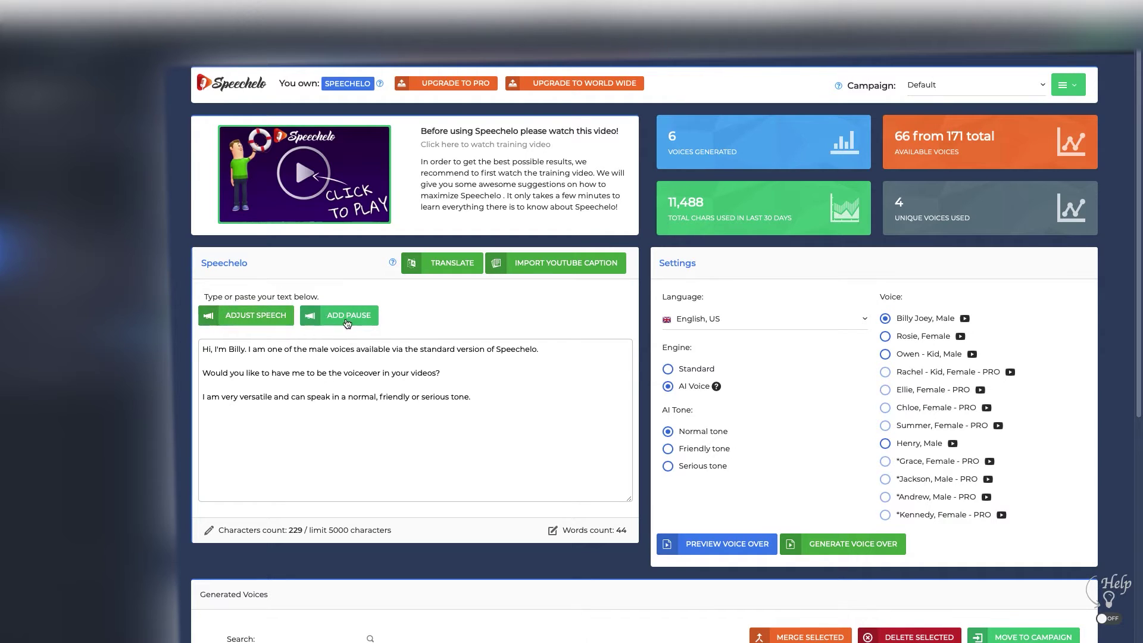
left_click(267, 326)
mouse_move(236, 398)
left_mouse_down()
mouse_move(196, 406)
mouse_move(289, 407)
mouse_move(241, 410)
left_mouse_up()
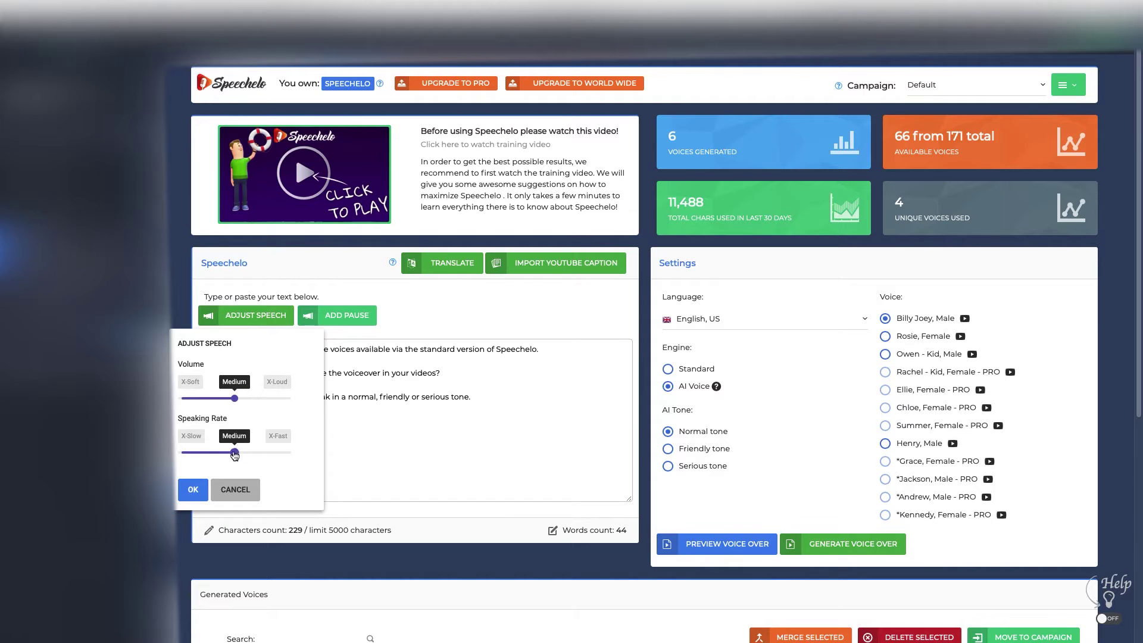
mouse_move(235, 455)
left_mouse_down()
mouse_move(187, 457)
mouse_move(288, 458)
mouse_move(235, 462)
left_mouse_up()
left_click(236, 490)
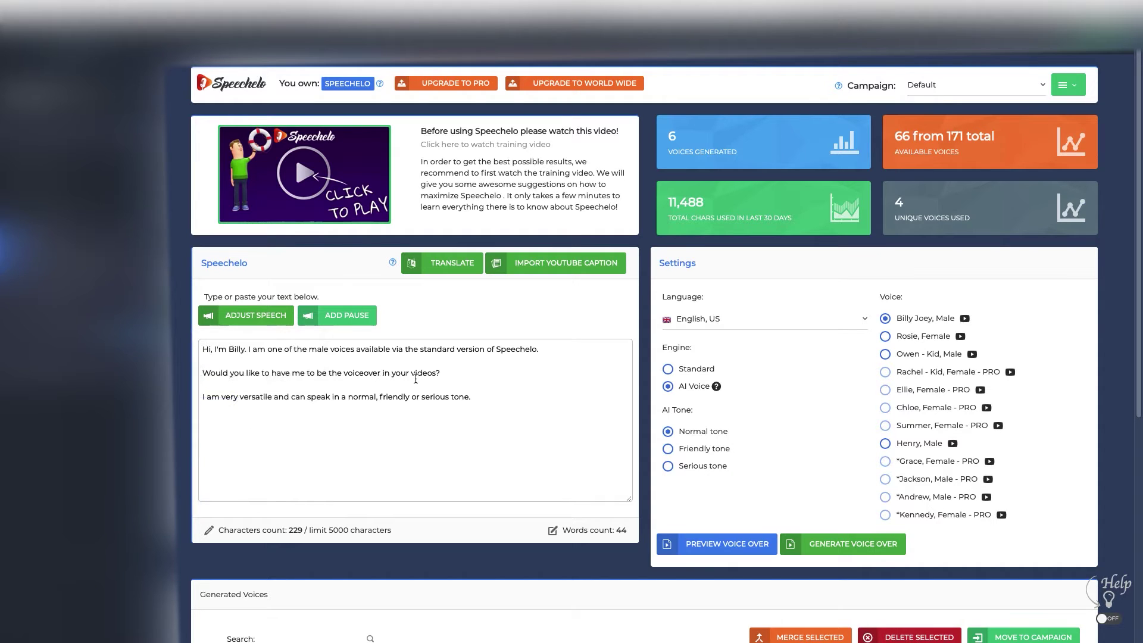
Step: Set the speaking rate to Fast for the sentence "Would you like to have me to be the voiceover in your videos?"
left_click_drag(443, 374, 200, 375)
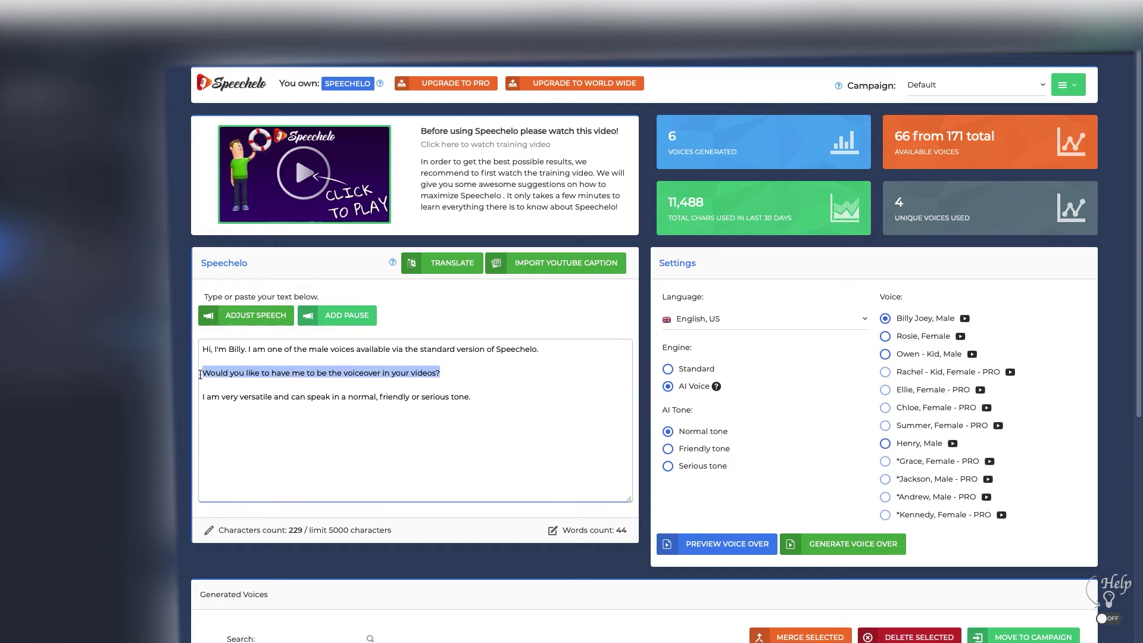
left_click(261, 319)
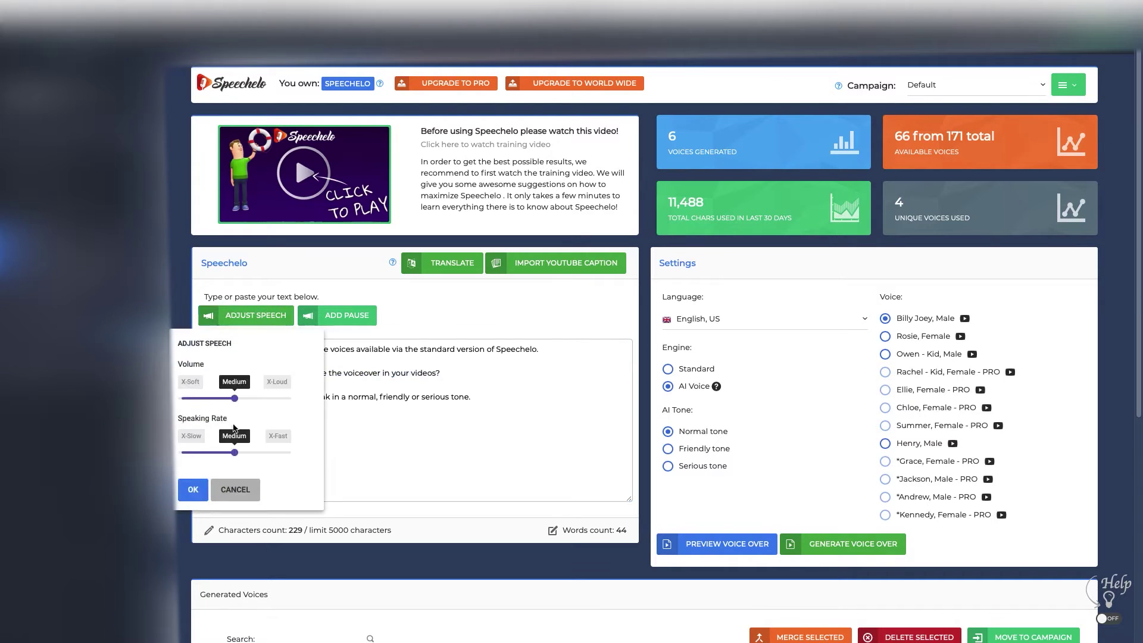
left_click_drag(236, 451, 249, 453)
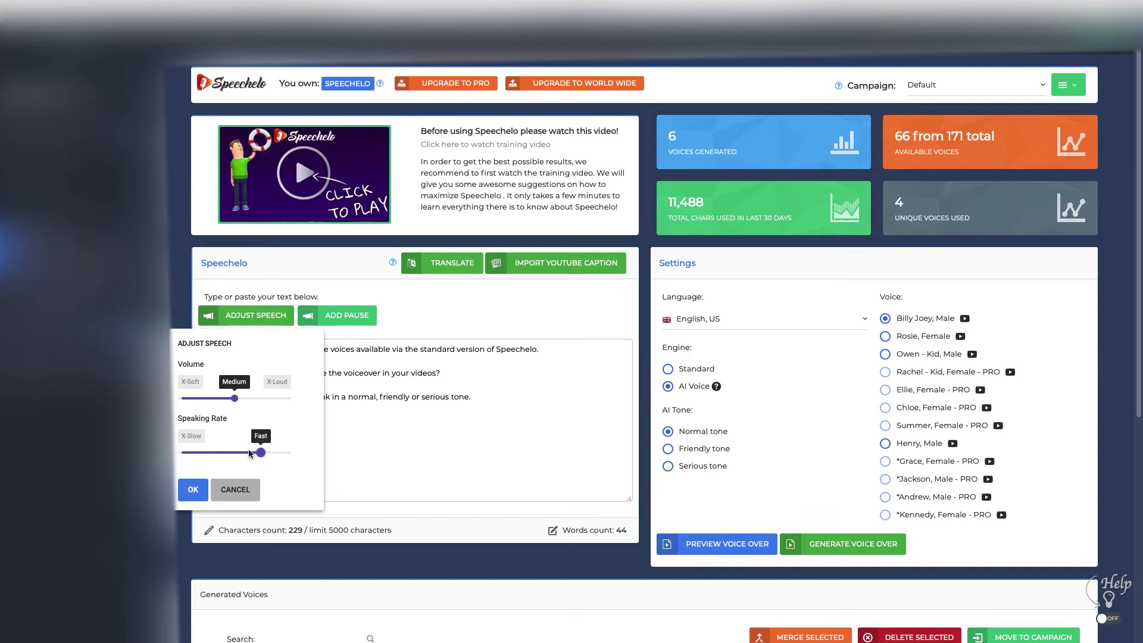
left_click(193, 489)
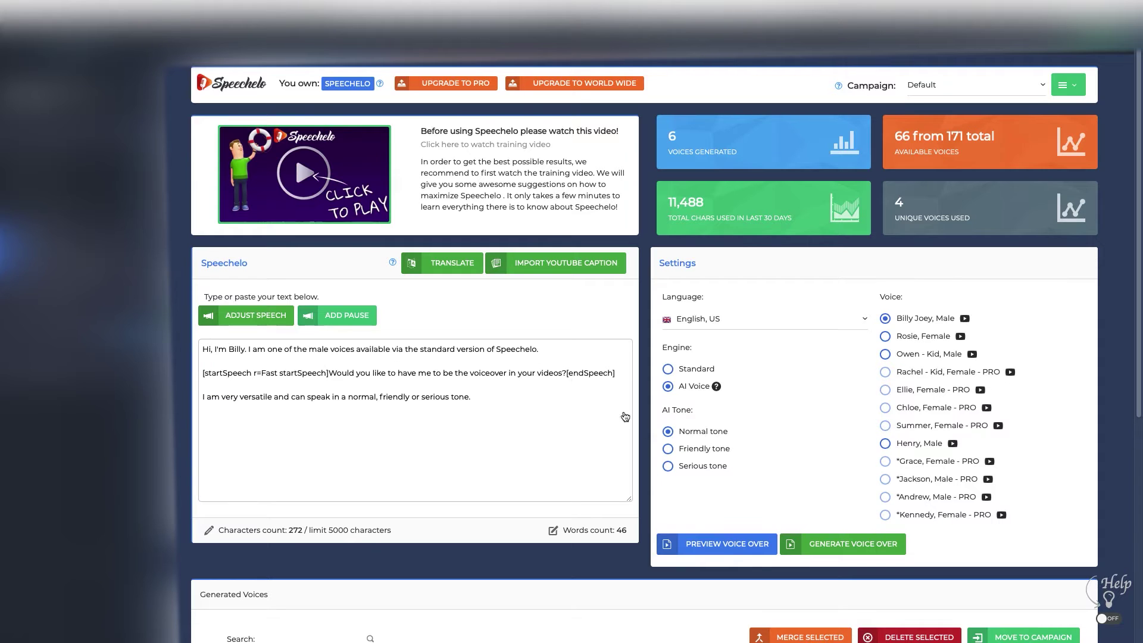
Step: Set the AI tone to Friendly tone and listen to a preview of the Billy Joey voice-over
left_click(672, 451)
left_click(706, 547)
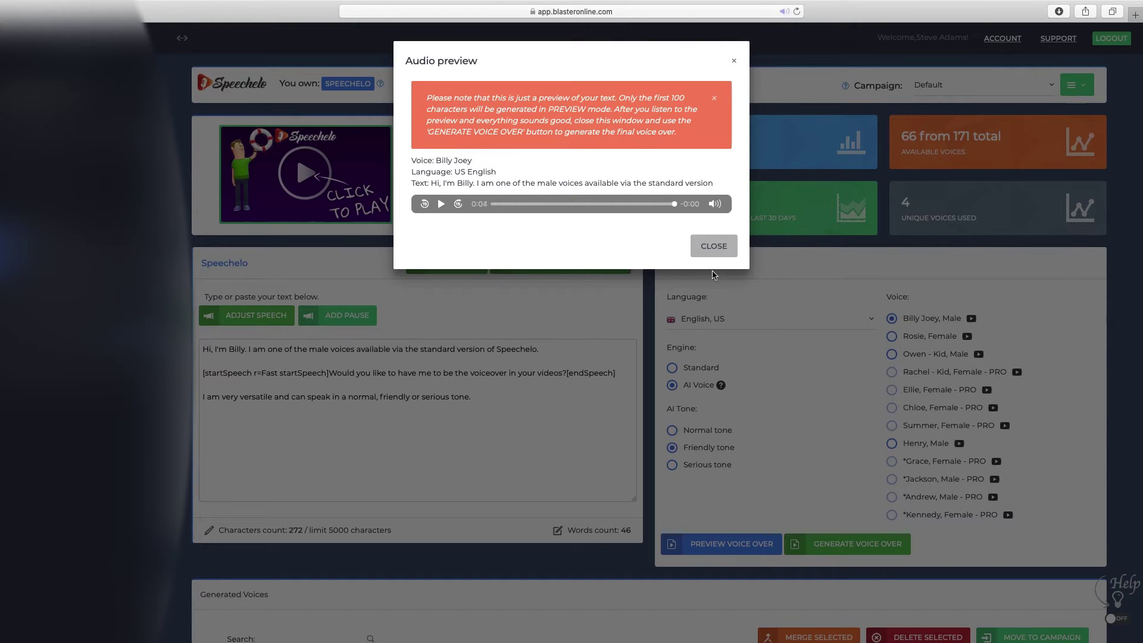
left_click(711, 247)
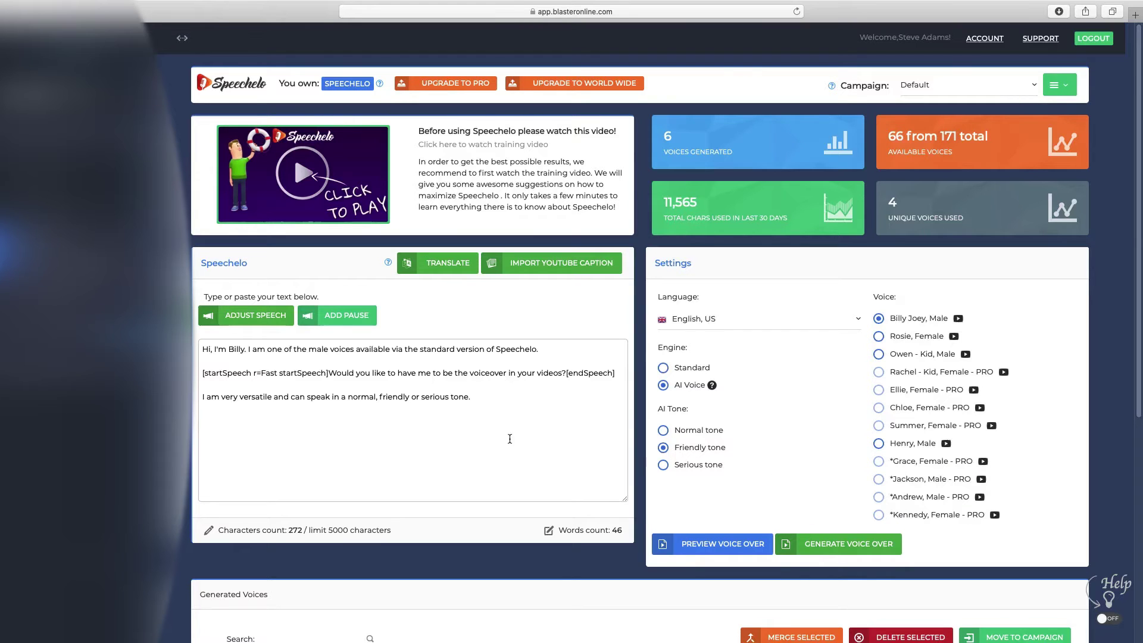
Step: Generate the Billy Joey voice-over and play the finished recording from the generated voices list
left_click(840, 549)
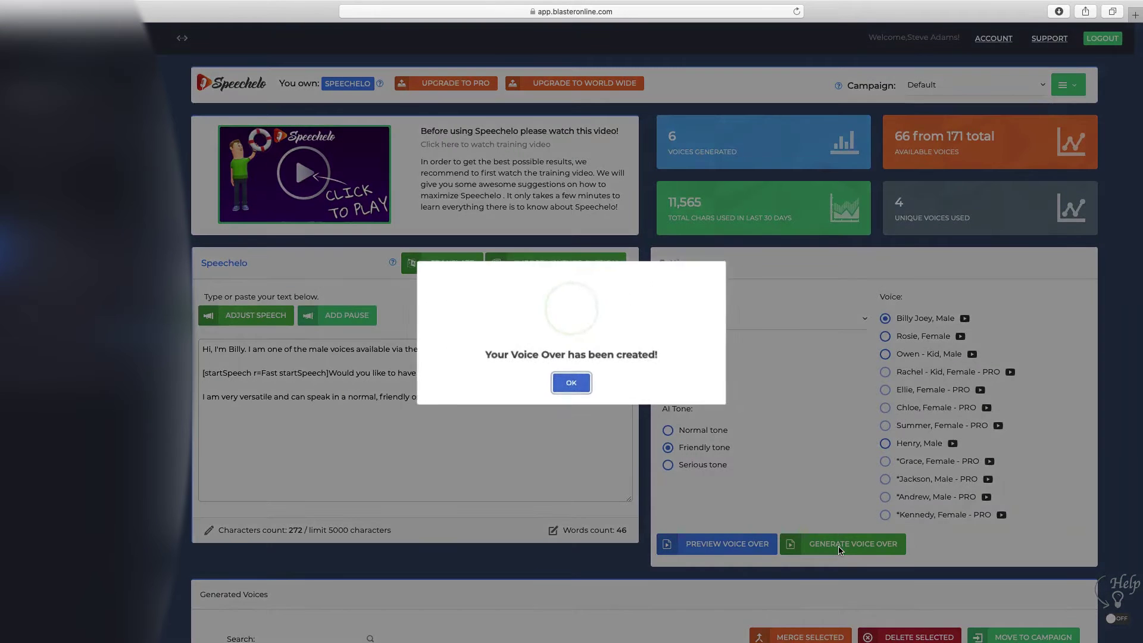
left_click(572, 381)
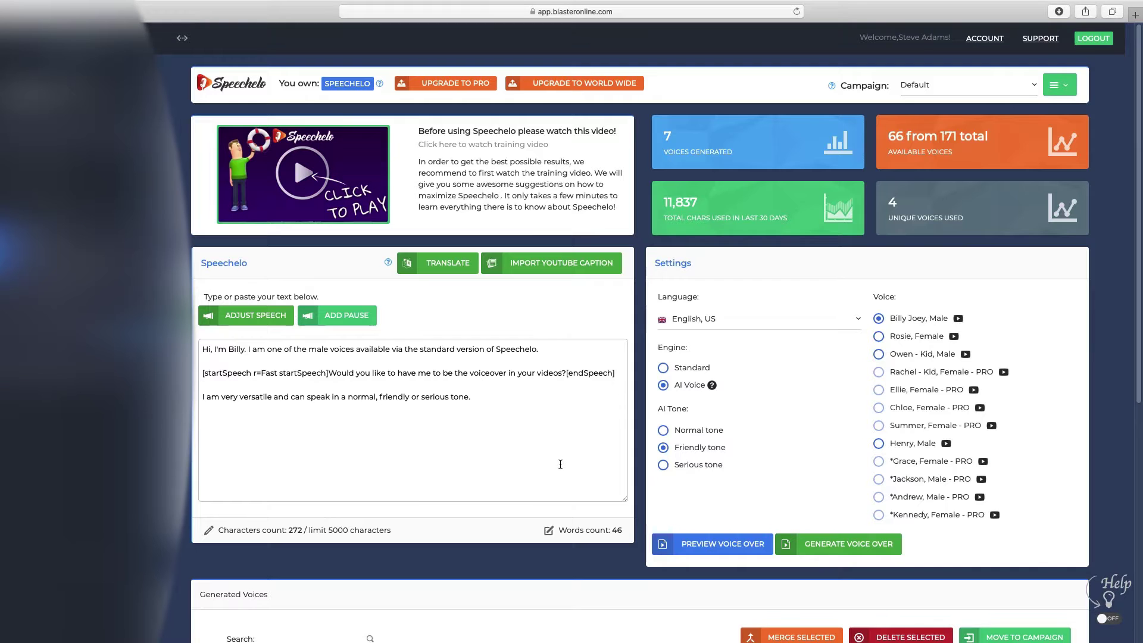
scroll(866, 493, "down", 4)
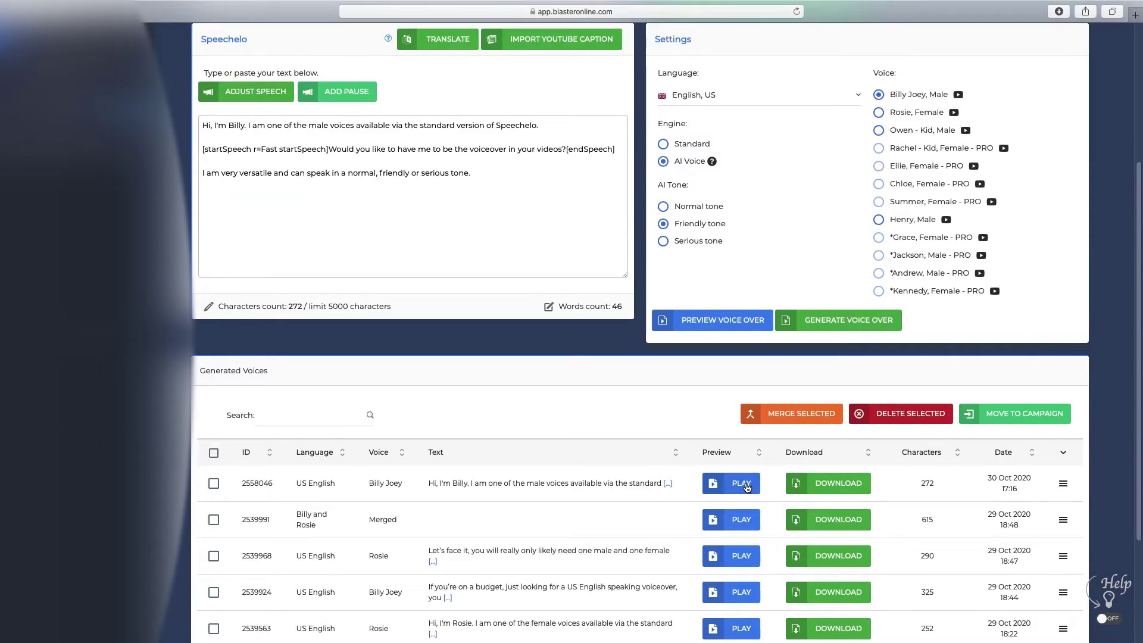
left_click(747, 487)
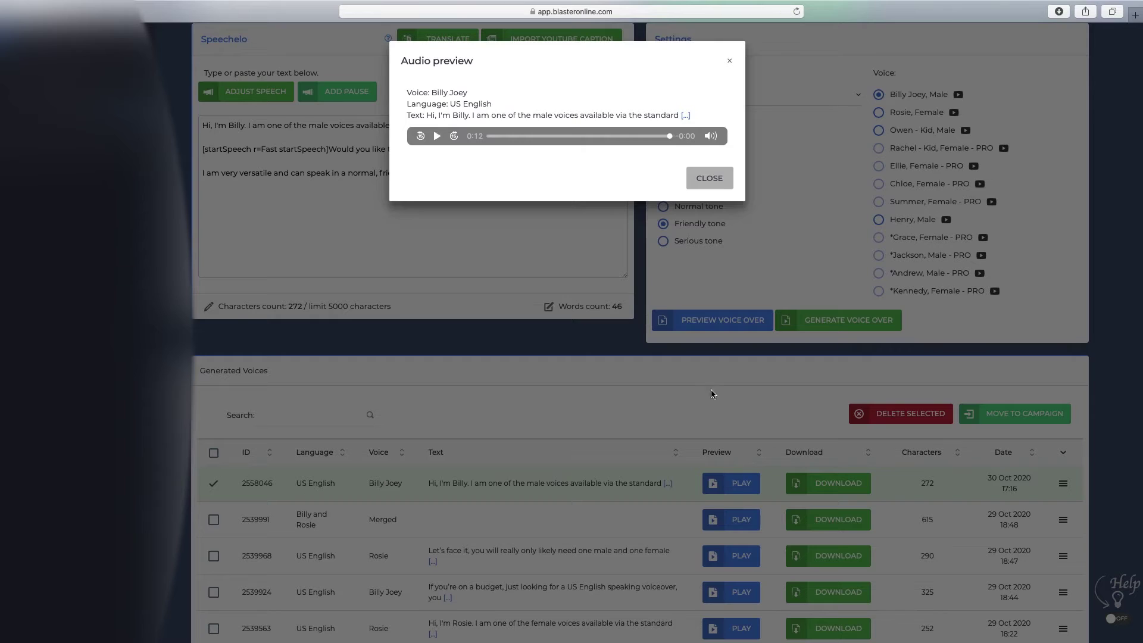
left_click(708, 180)
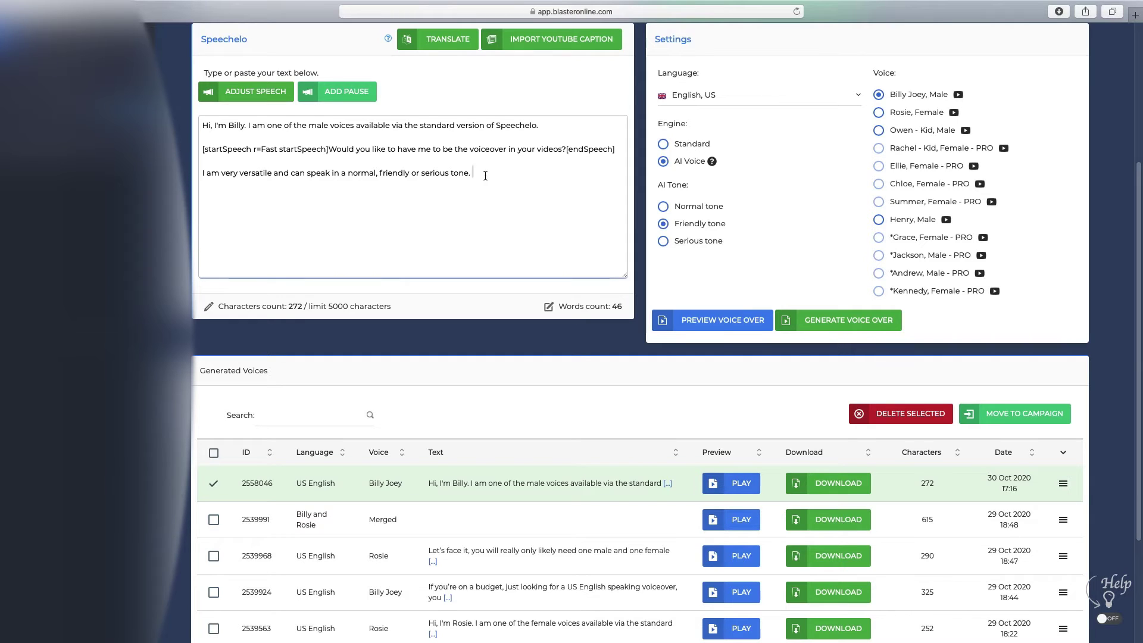
Step: Replace the script with the text starting "Hi, I'm Rosie. I am one of the female voices" and select the Rosie, Female voice
left_click_drag(486, 179, 182, 128)
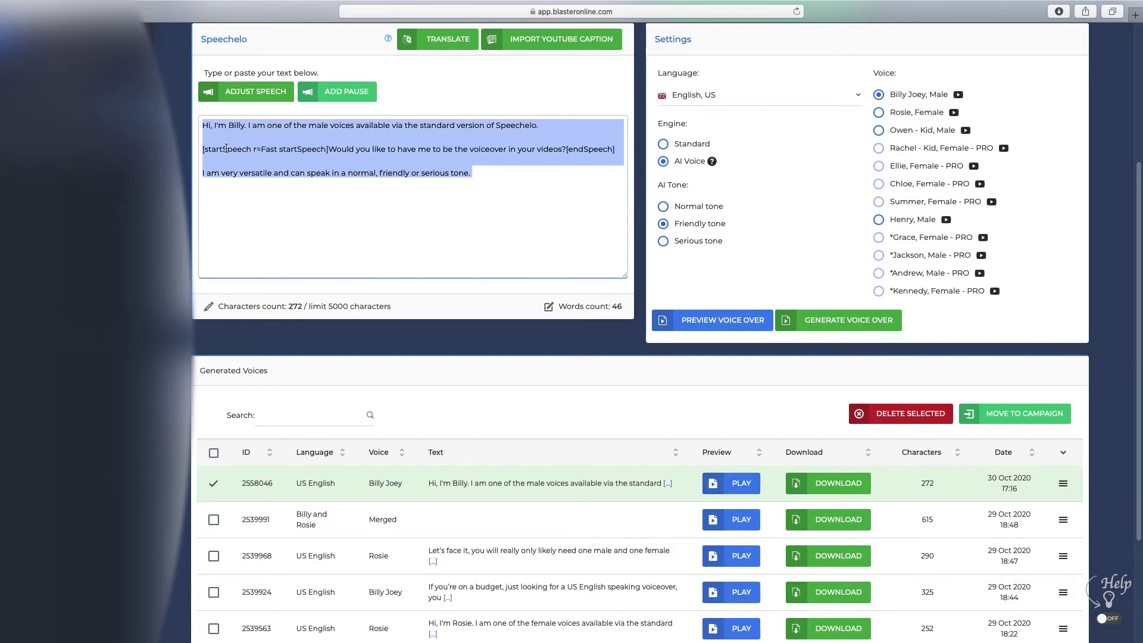
type("Hi, I'm Rosie. I am one of the female voices available via the standard version of Speechelo.  Would you like to have me to be the voiceover in your videos?  Just like Billy Joey I am very versatile and can speak in a normal, friendly or serious tone.")
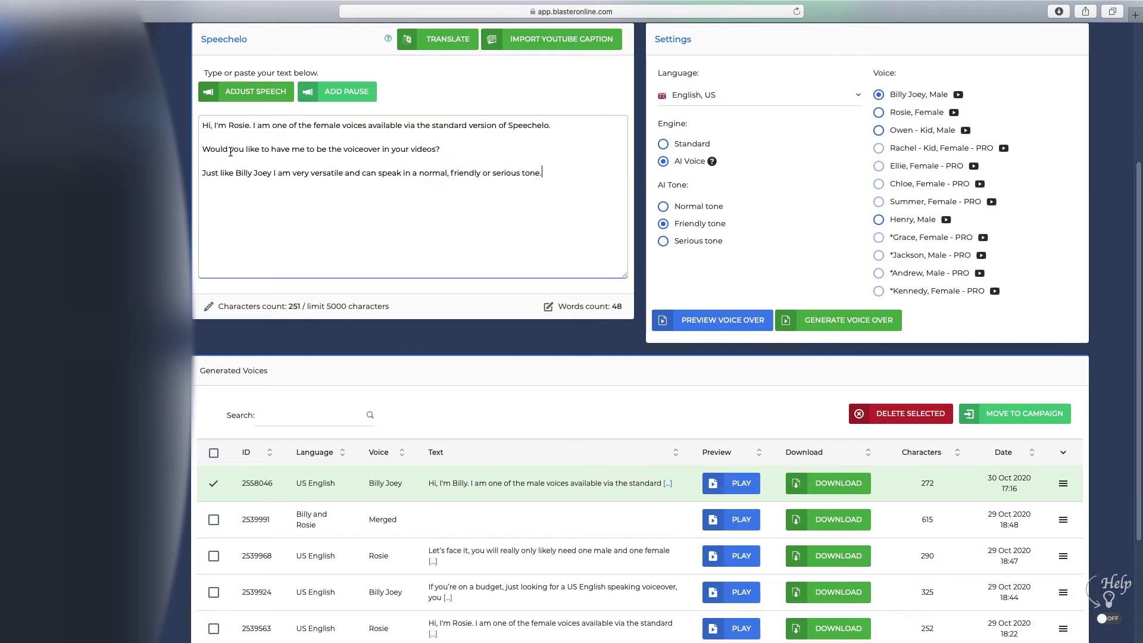
left_click(879, 112)
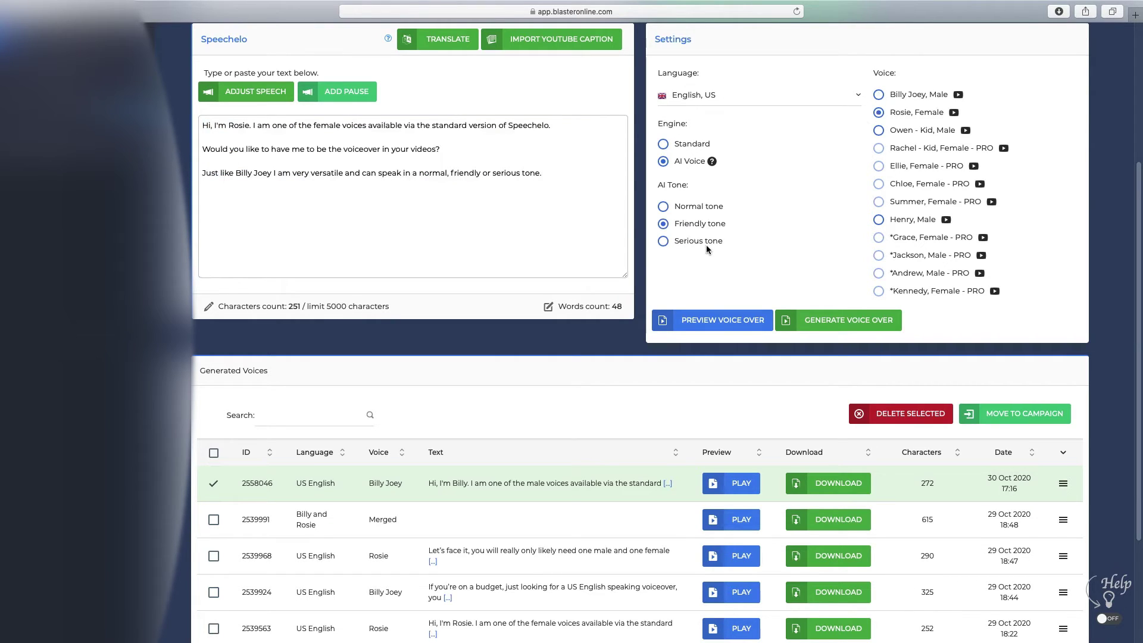
Step: Set the AI tone to Serious tone and listen to a preview of the Rosie voice-over
left_click(667, 245)
left_click(745, 324)
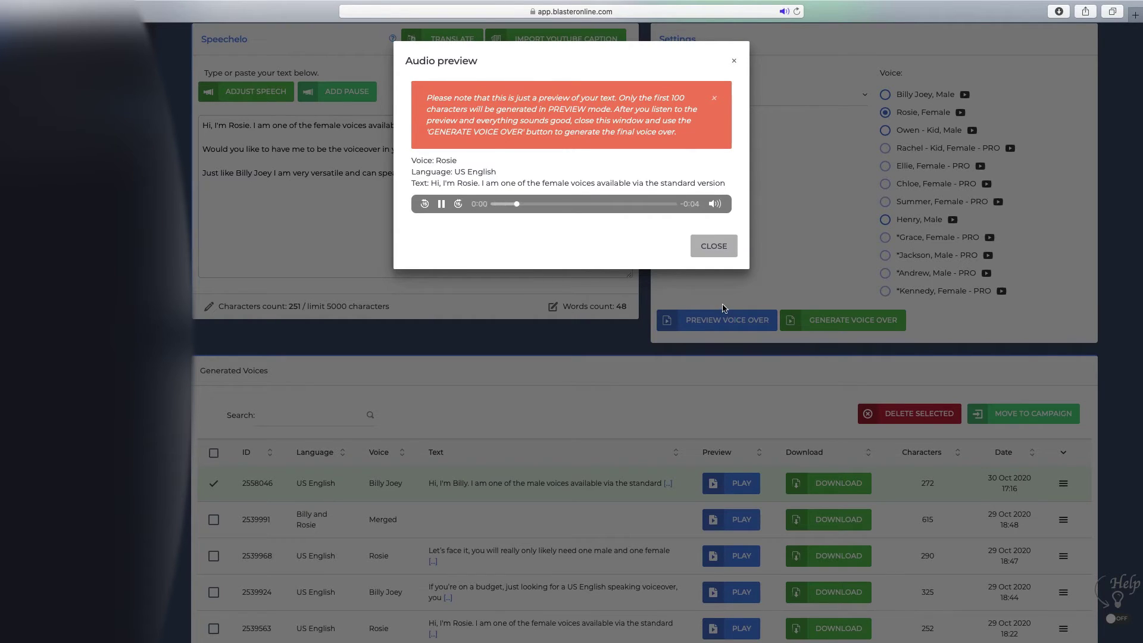
left_click(711, 251)
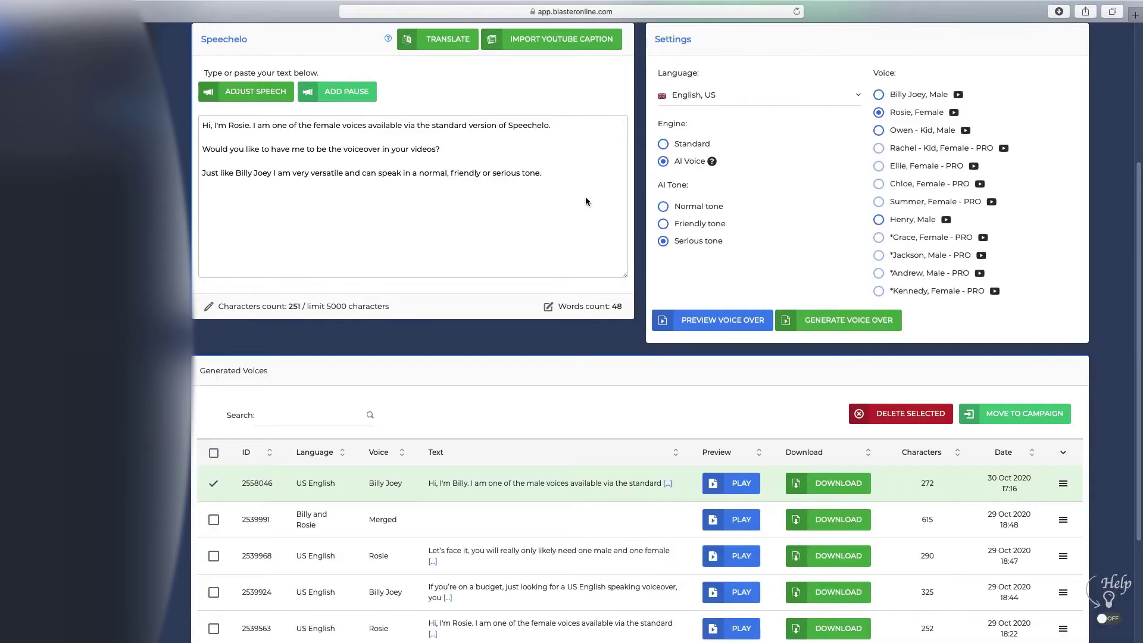
Step: Generate the Rosie voice-over and play the finished recording from the generated voices list
left_click(838, 323)
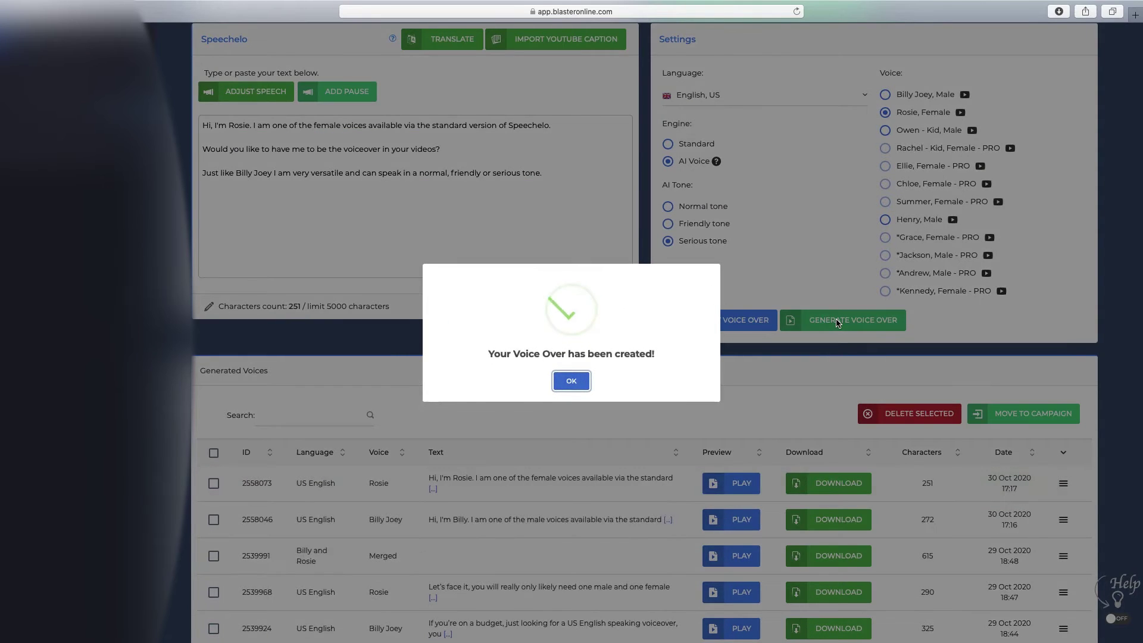
left_click(571, 383)
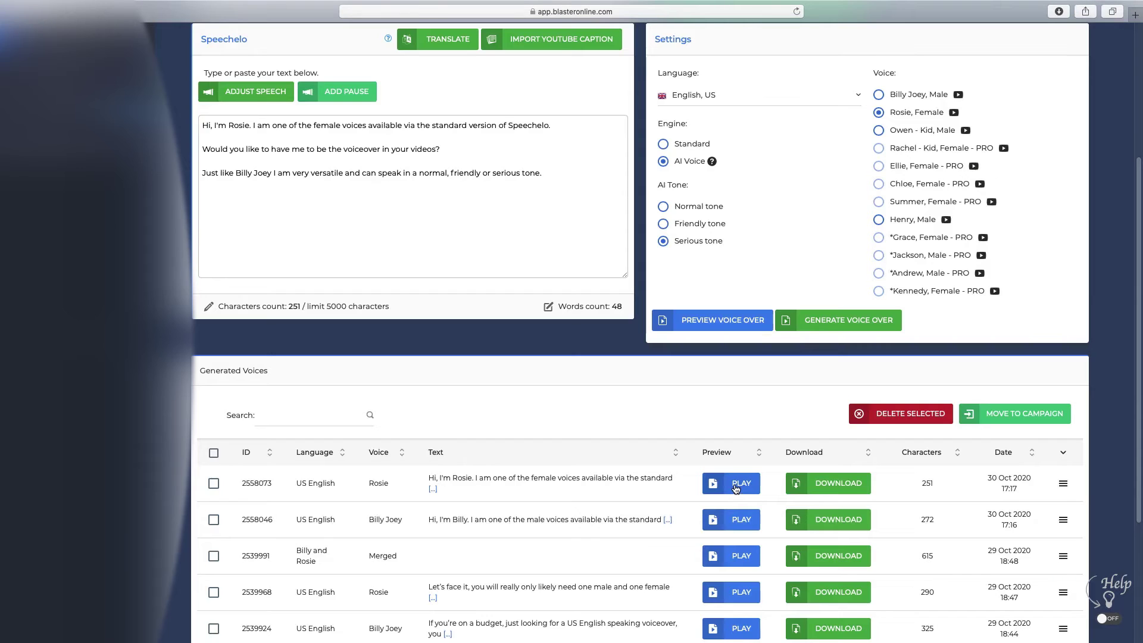
left_click(737, 488)
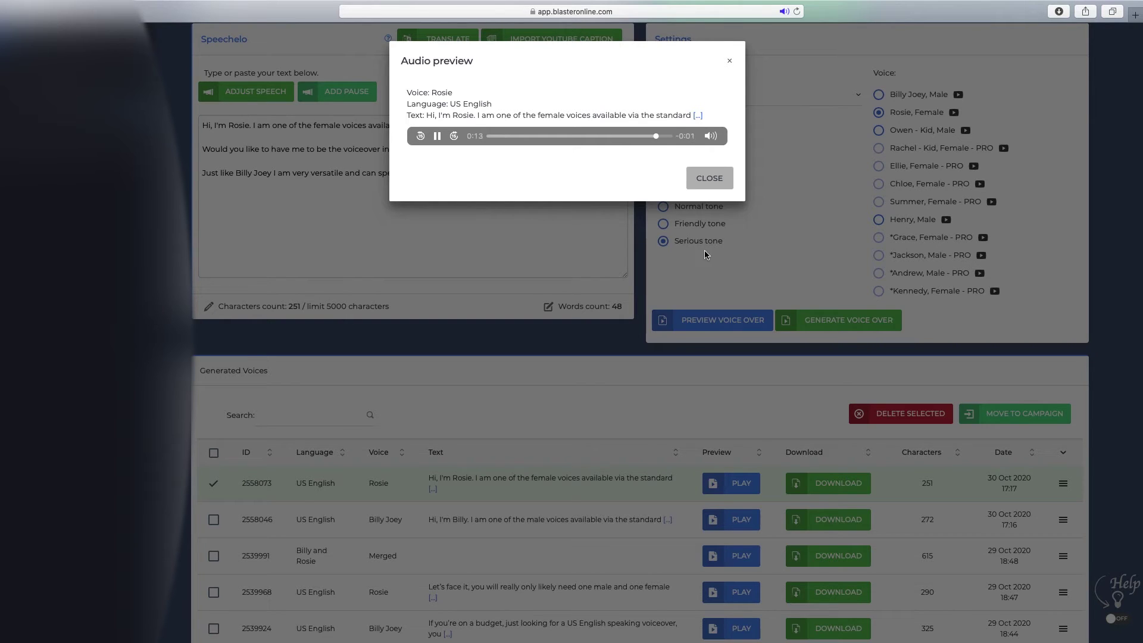
left_click(710, 181)
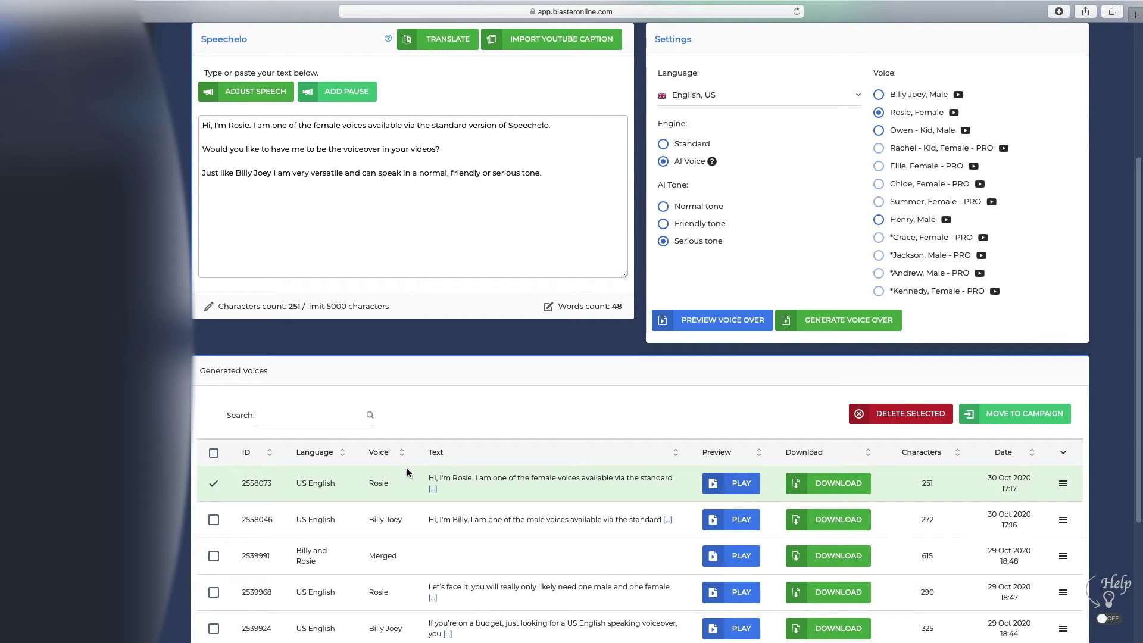
Step: Merge the newly generated Rosie and Billy Joey recordings into a single audio file named "BJ & R"
left_click(215, 522)
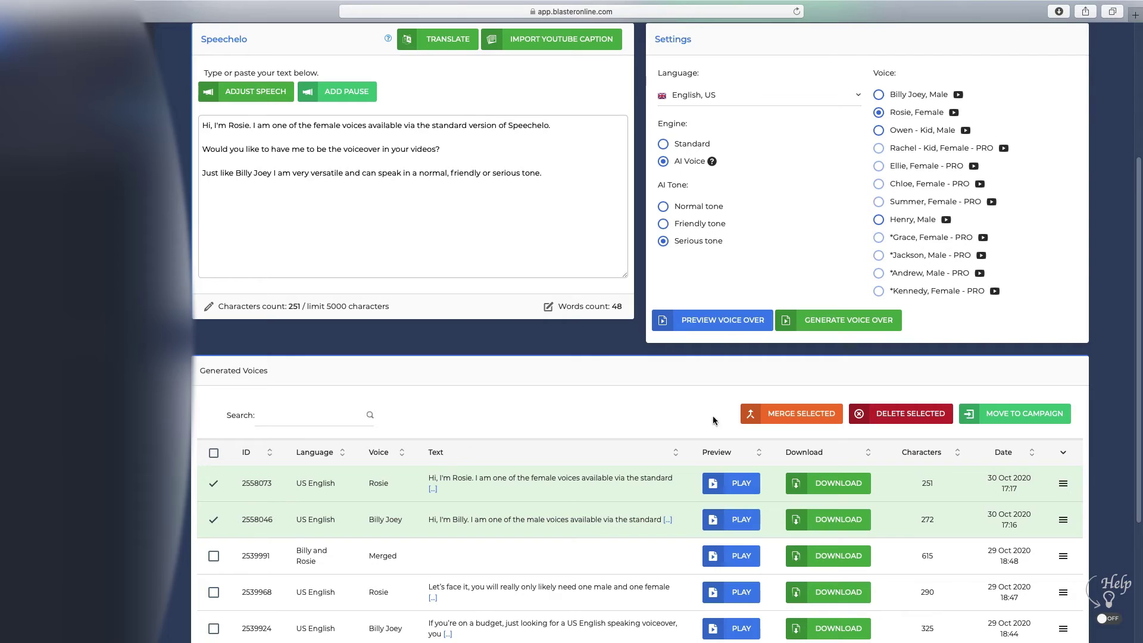
left_click(811, 418)
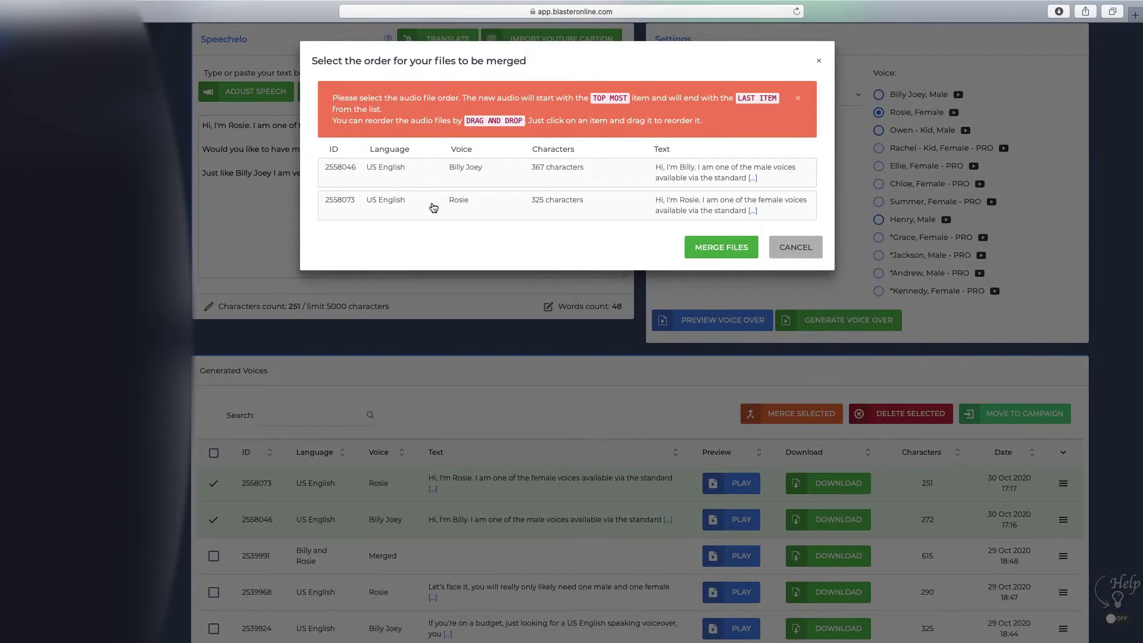
left_click_drag(391, 208, 411, 174)
left_click(718, 250)
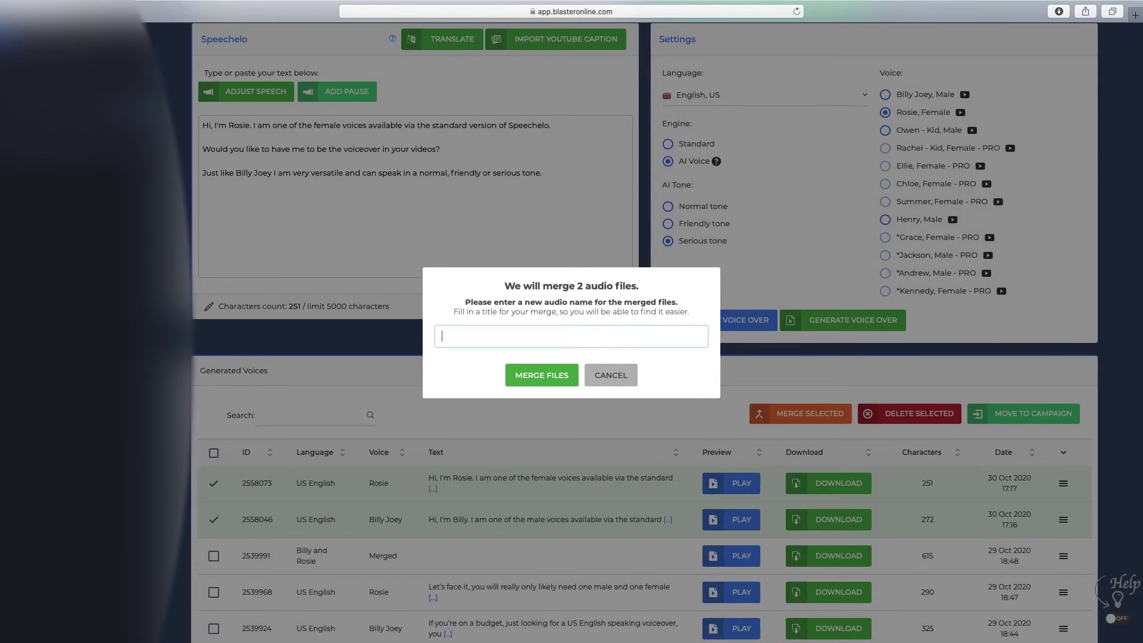
type("BJ & R")
left_click(540, 375)
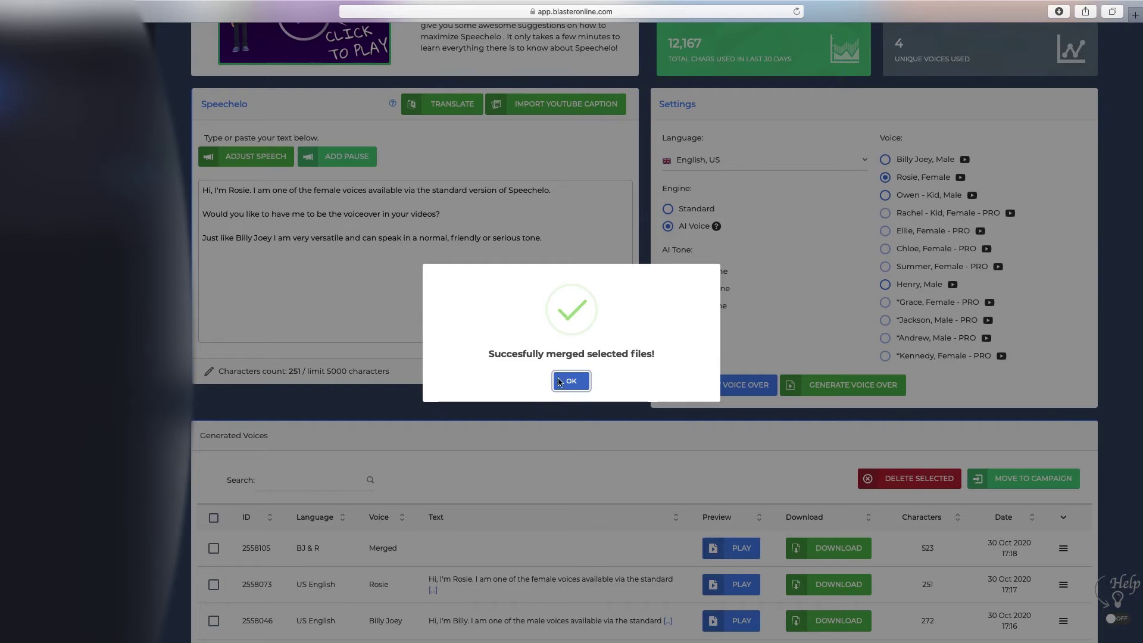
left_click(560, 382)
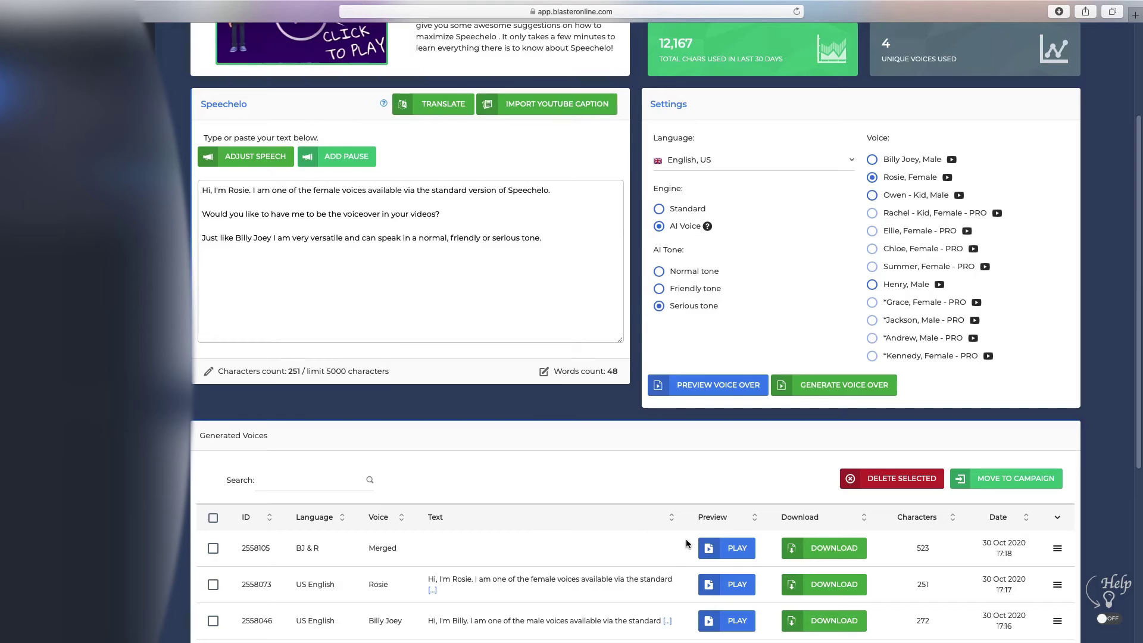
Step: Play the merged "BJ & R" recording and download it
left_click(742, 554)
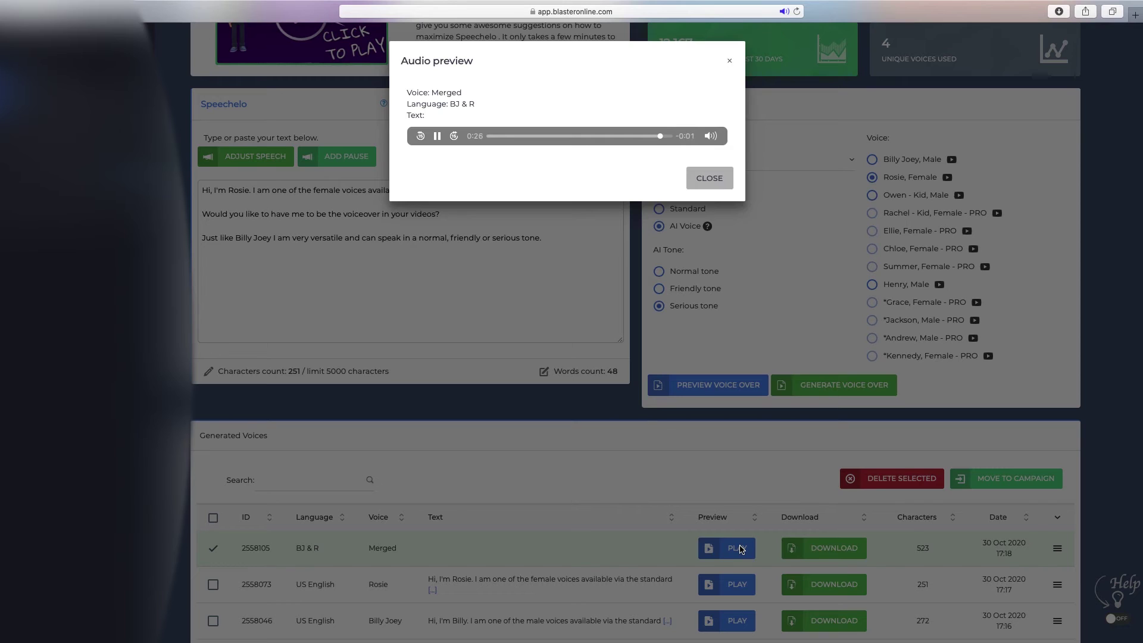
left_click(699, 182)
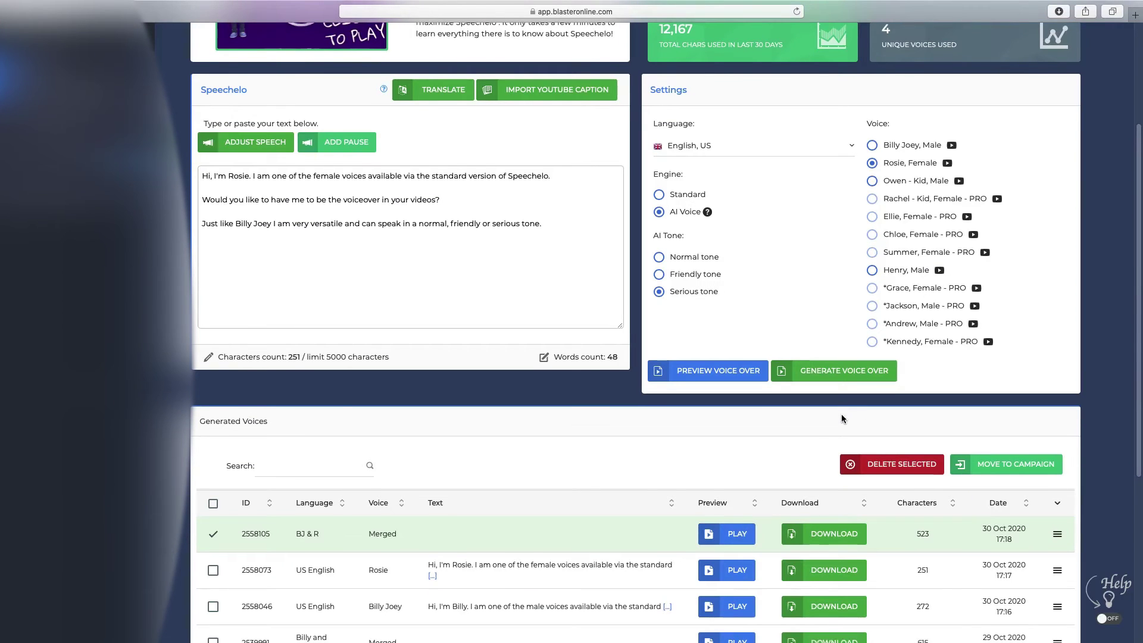
left_click(838, 541)
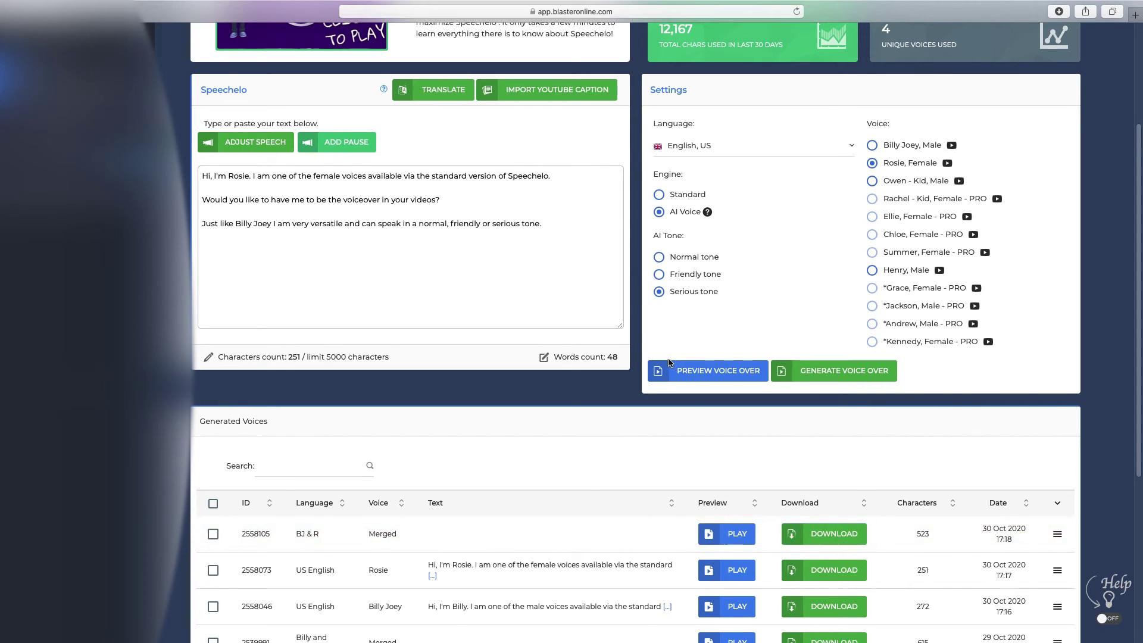